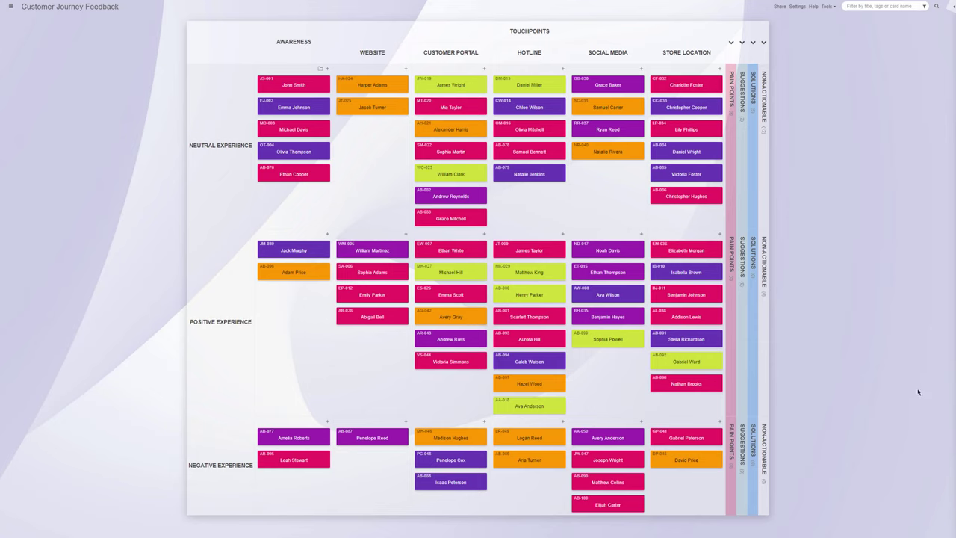
Review the John Smith feedback card, then collapse the Positive and Negative Experience lanes.
{"action": "left_click", "coordinate": [304, 89]}
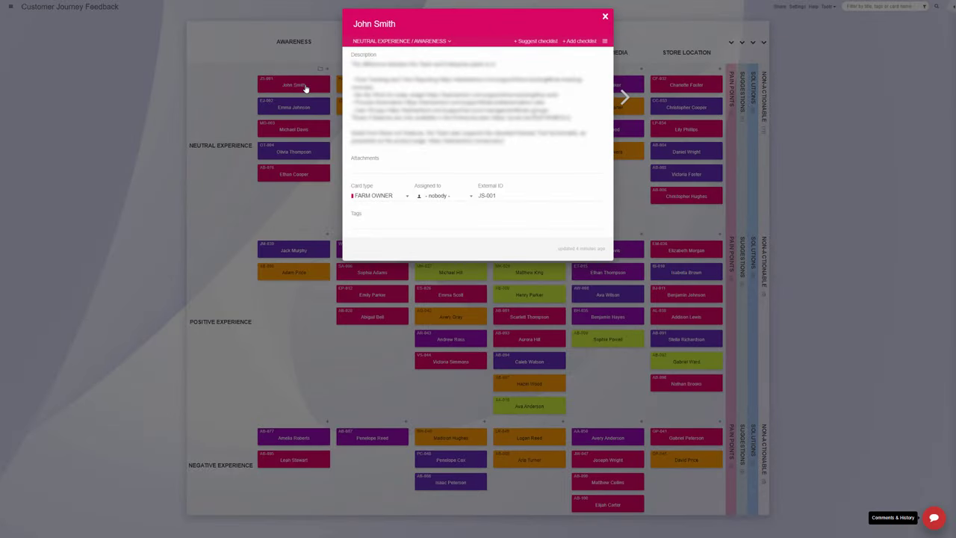
{"action": "left_click", "coordinate": [127, 79]}
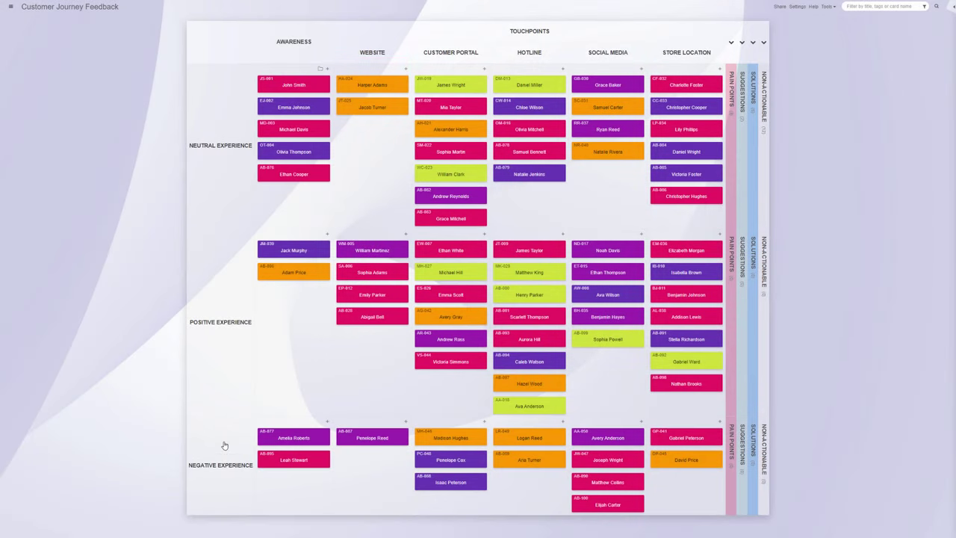
{"action": "left_click", "coordinate": [216, 318]}
{"action": "left_click", "coordinate": [221, 287]}
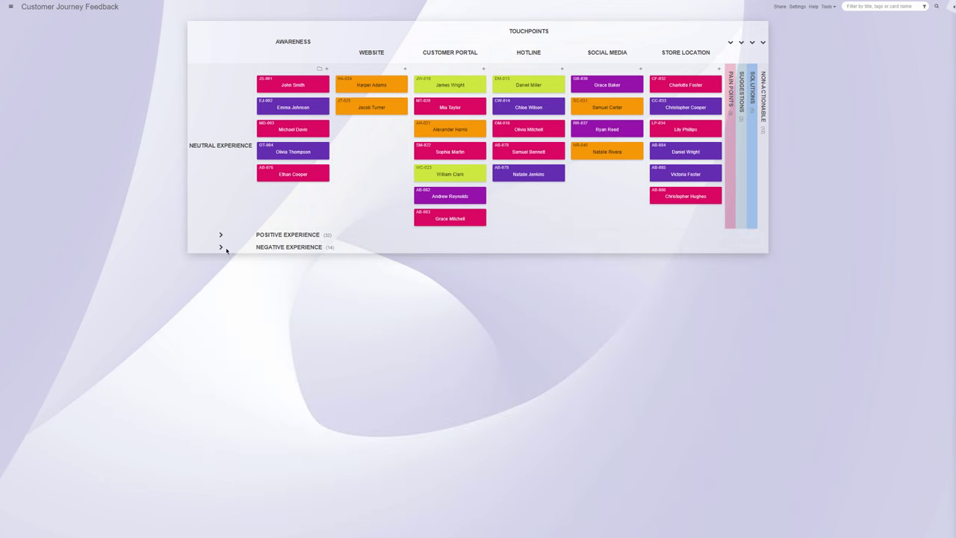
Re-expand the Negative and Positive Experience lanes and bring up the card type settings.
{"action": "left_click", "coordinate": [221, 247]}
{"action": "left_click", "coordinate": [224, 234]}
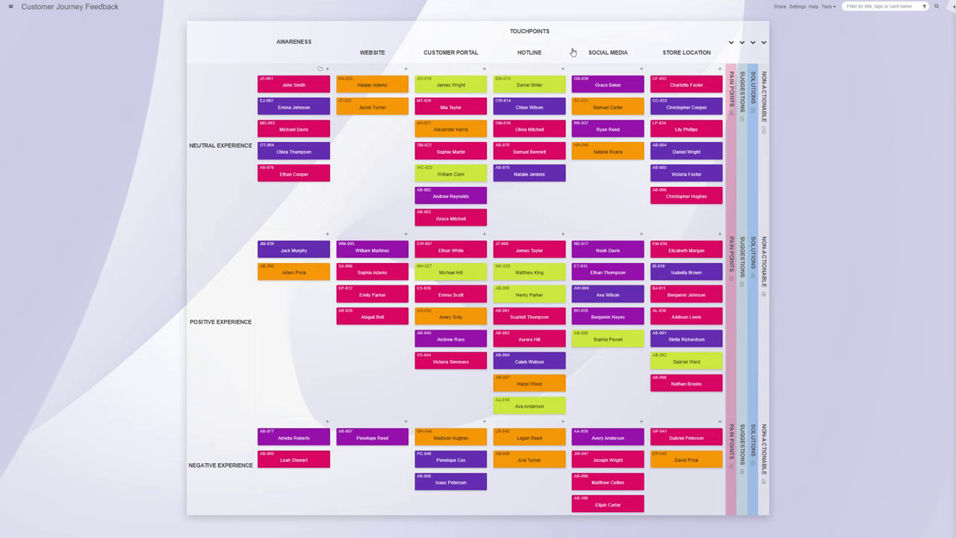
{"action": "left_click", "coordinate": [797, 7]}
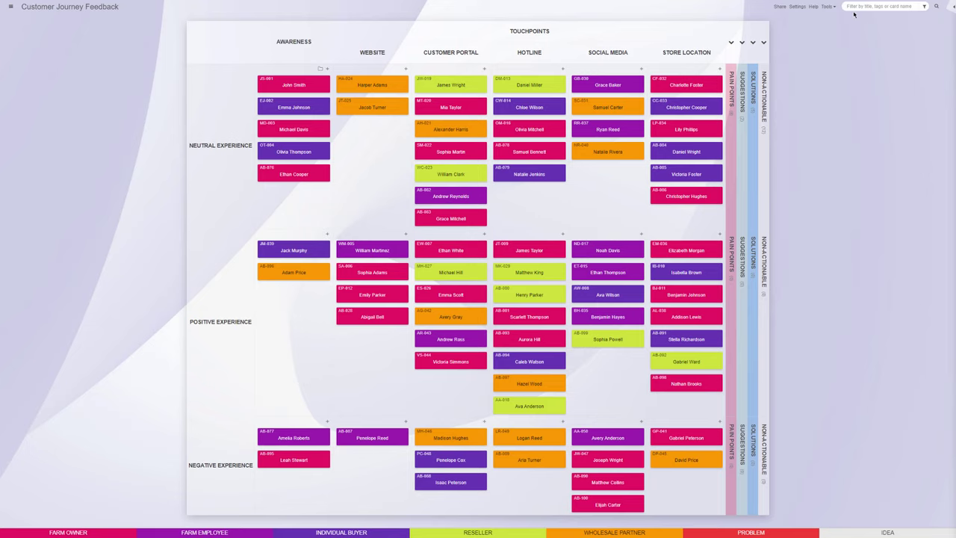
Collapse Touchpoints and Awareness, and expand the Pain Points, Suggestions and Solutions columns.
{"action": "left_click", "coordinate": [524, 35]}
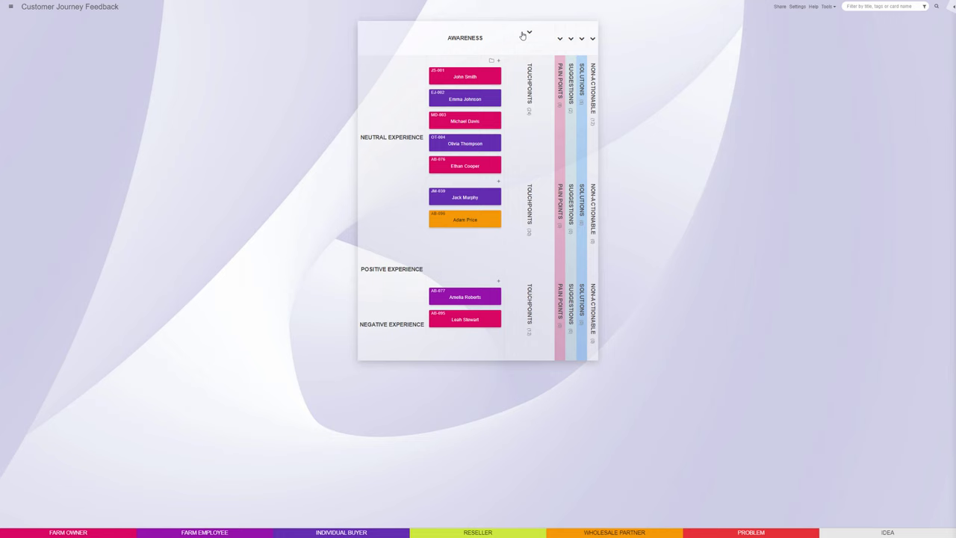
{"action": "left_click", "coordinate": [556, 76]}
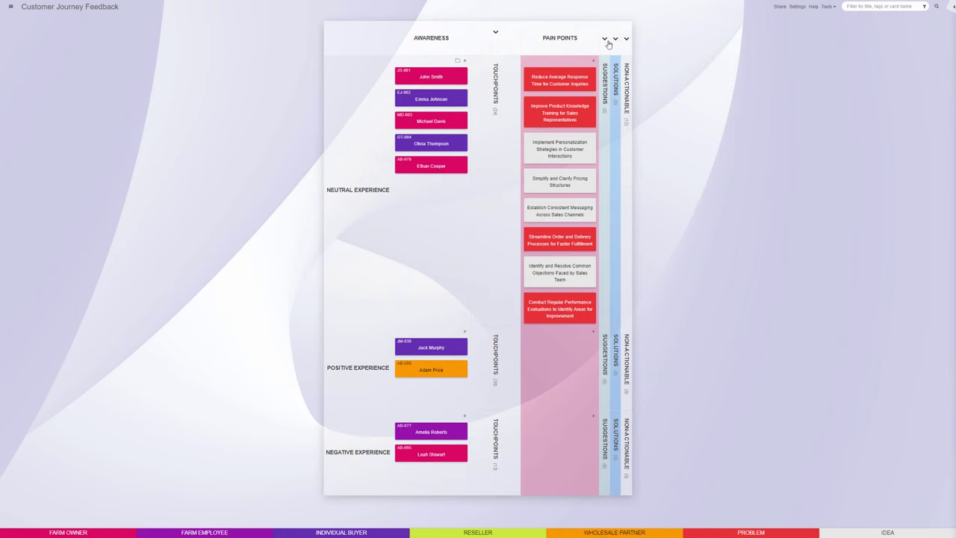
{"action": "left_click", "coordinate": [606, 40]}
{"action": "left_click", "coordinate": [403, 39]}
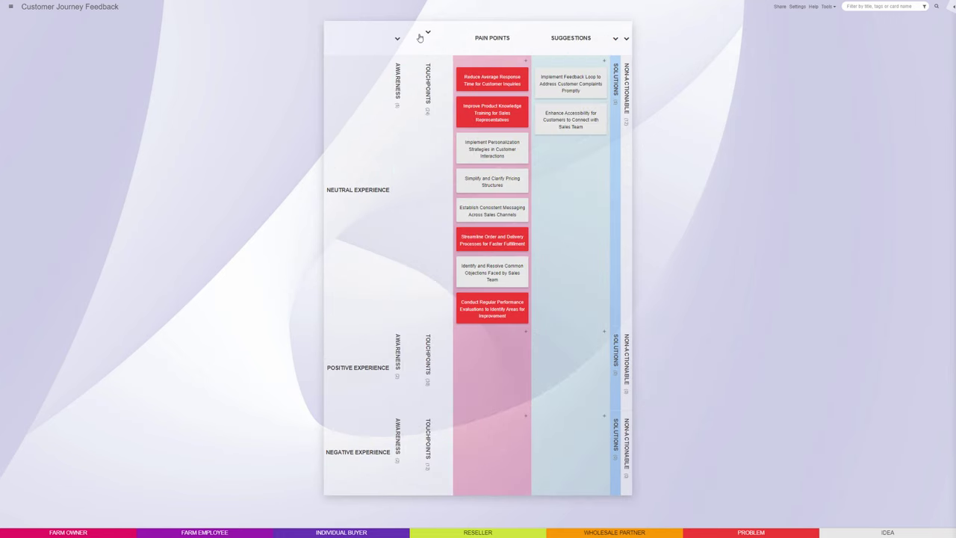
{"action": "left_click", "coordinate": [616, 39]}
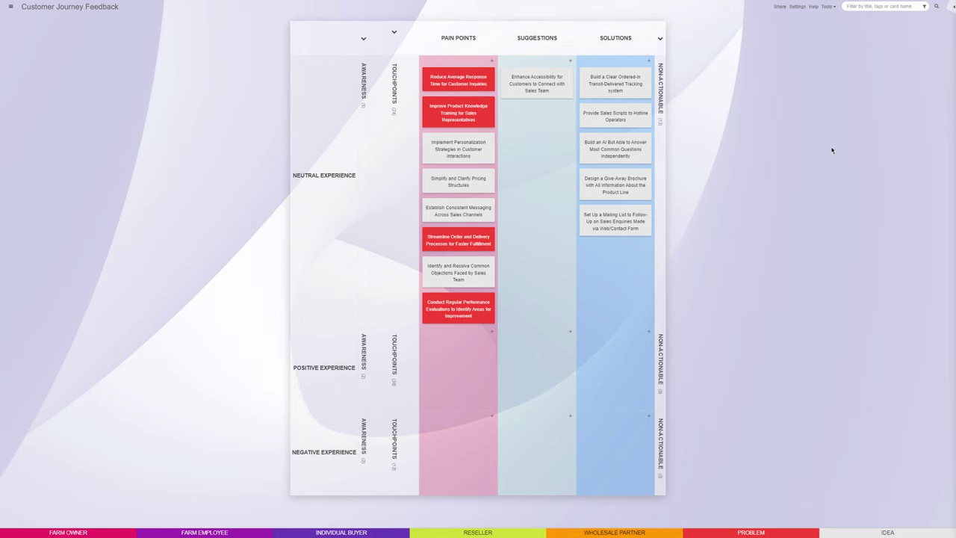
Drag Reduce Average Response Time into Solutions; send the tracking-system card to Bug tracking's Critical backlog.
{"action": "left_click_drag", "start_coordinate": [475, 79], "coordinate": [623, 254]}
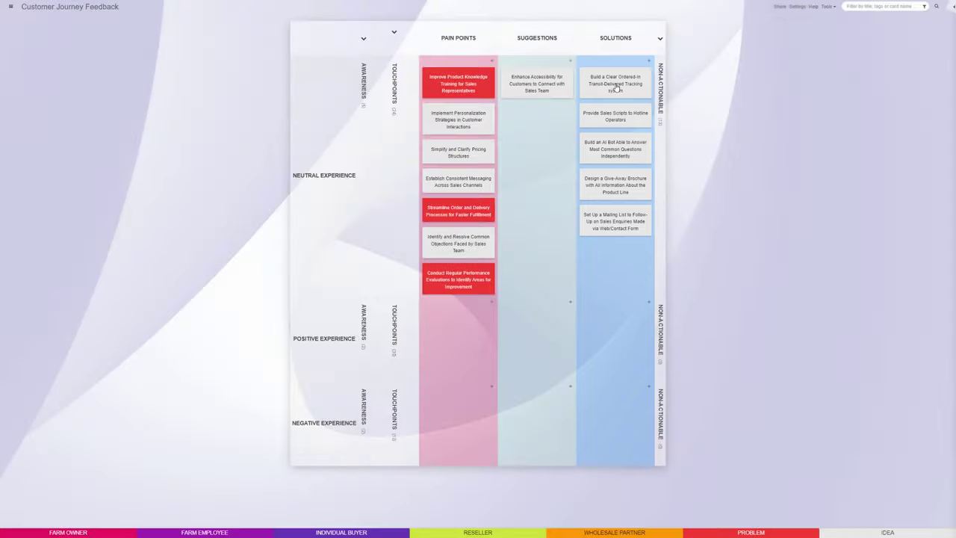
{"action": "left_click", "coordinate": [614, 86]}
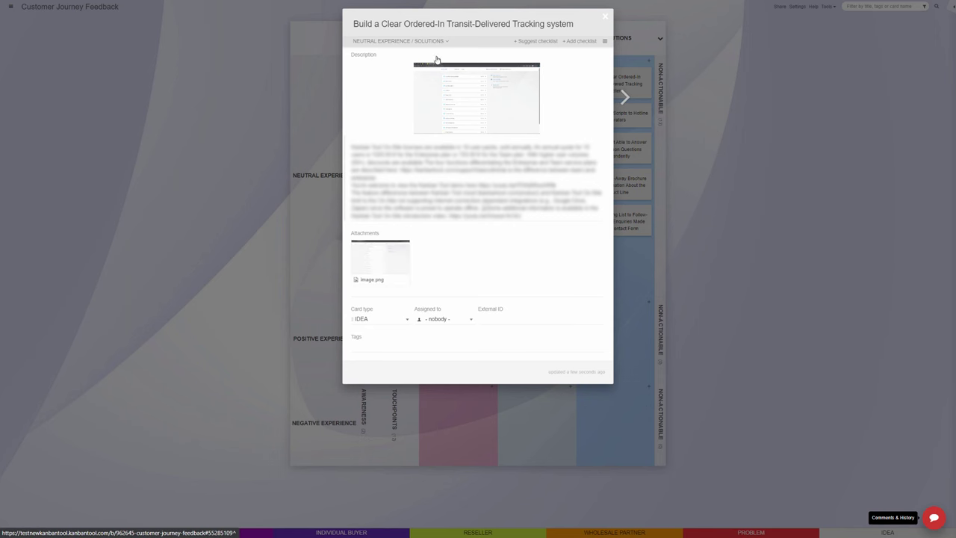
{"action": "left_click", "coordinate": [377, 42]}
{"action": "left_click", "coordinate": [388, 65]}
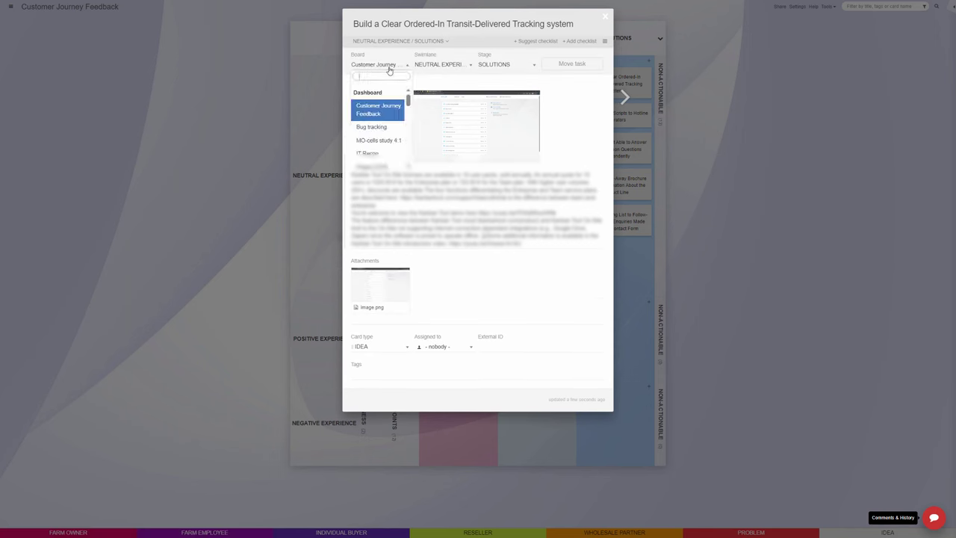
{"action": "left_click", "coordinate": [388, 126]}
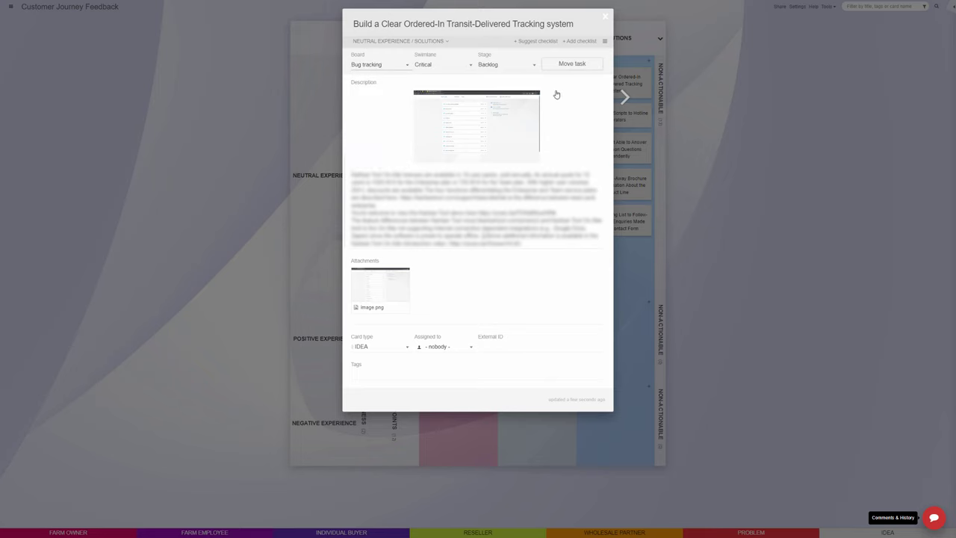
{"action": "left_click", "coordinate": [589, 65]}
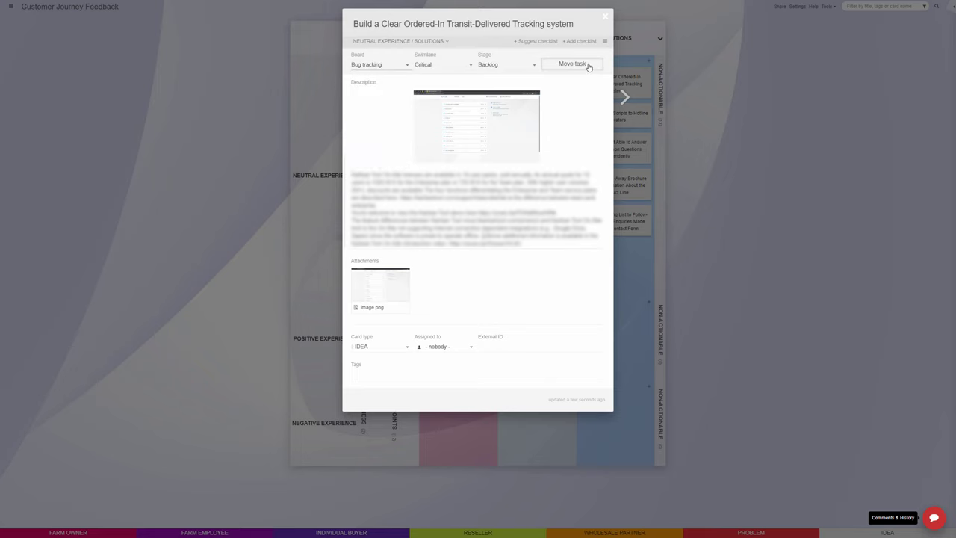
{"action": "left_click", "coordinate": [730, 68]}
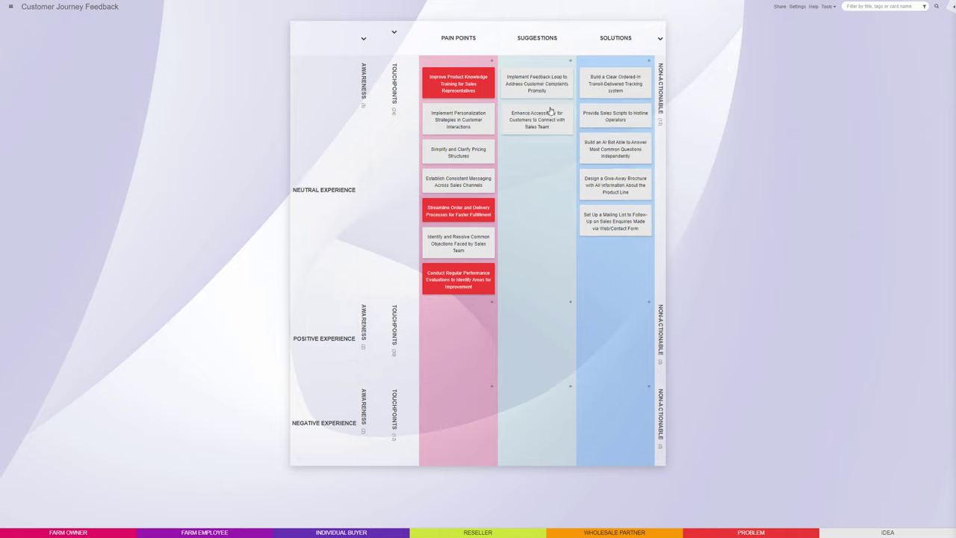
Move the Implement Feedback Loop card to the NON-ACTIONABLE stage via its card details.
{"action": "left_click", "coordinate": [552, 86]}
{"action": "left_click", "coordinate": [413, 52]}
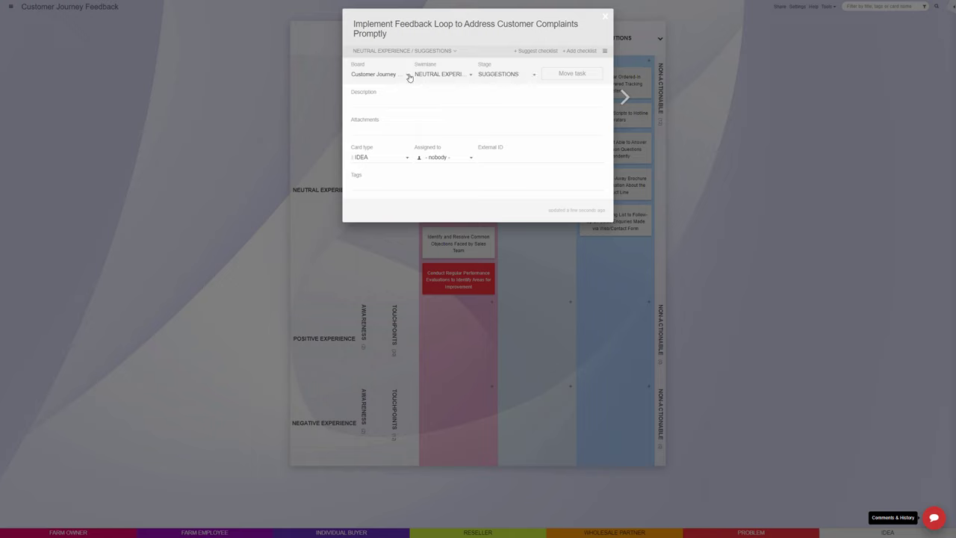
{"action": "left_click", "coordinate": [485, 76]}
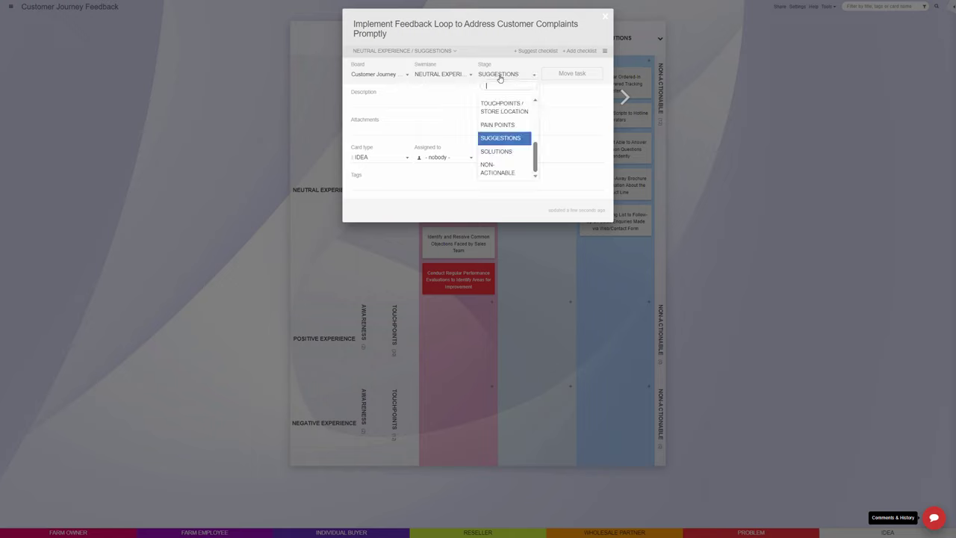
{"action": "left_click", "coordinate": [503, 175]}
{"action": "left_click", "coordinate": [580, 75]}
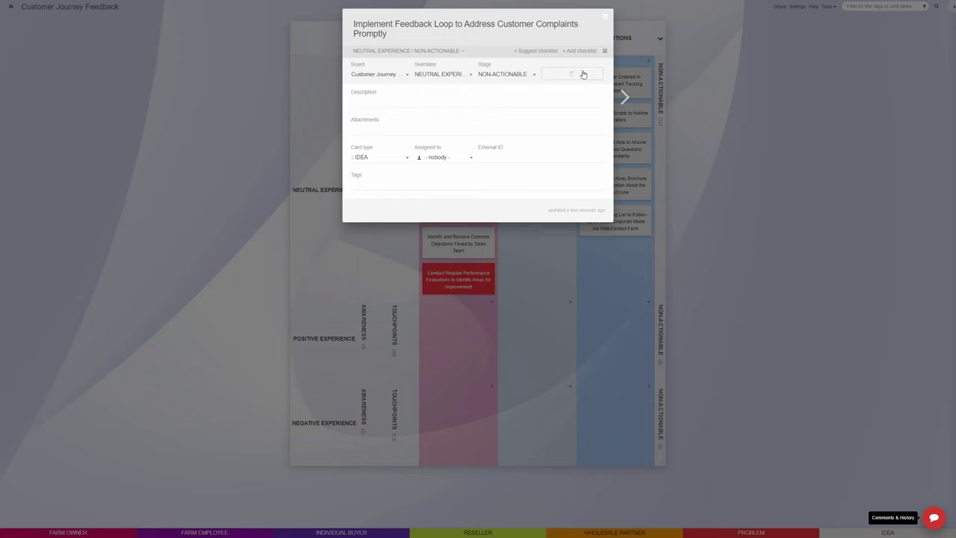
{"action": "left_click", "coordinate": [724, 72]}
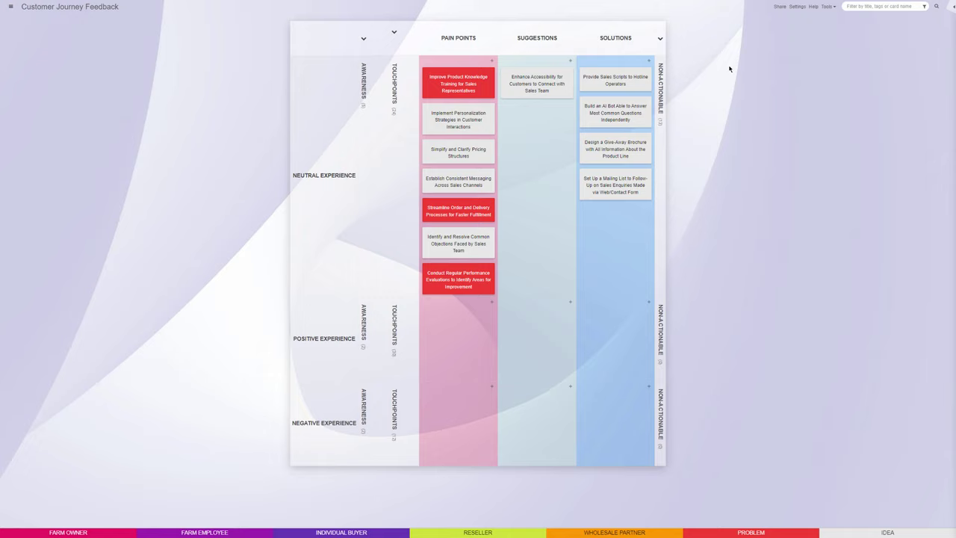
{"action": "left_click", "coordinate": [827, 7]}
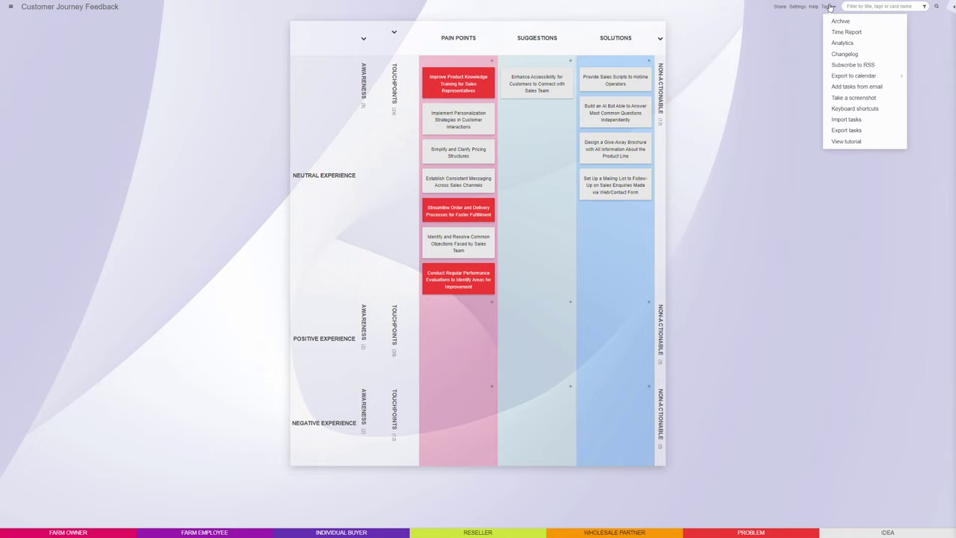
{"action": "left_click", "coordinate": [872, 44]}
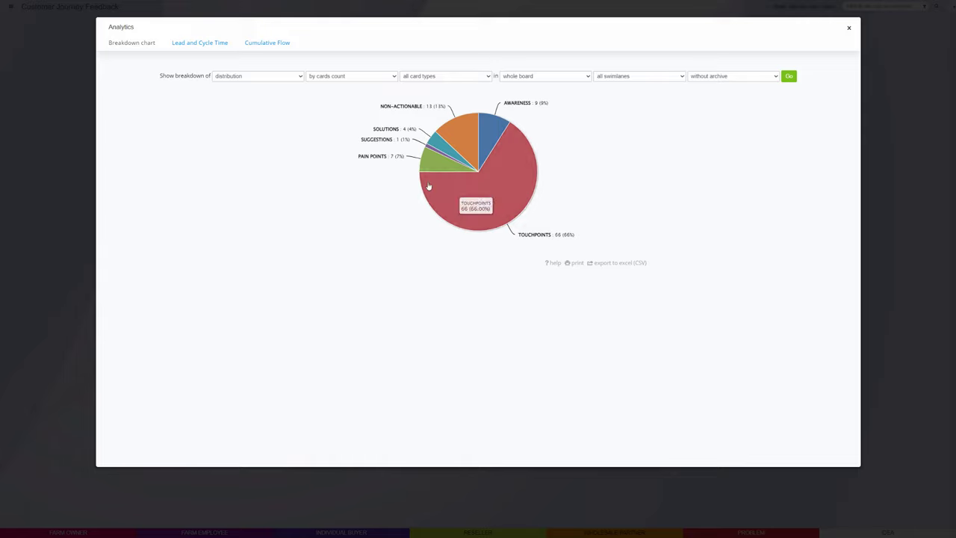
{"action": "left_click", "coordinate": [444, 76]}
{"action": "left_click", "coordinate": [444, 95]}
{"action": "left_click", "coordinate": [638, 75]}
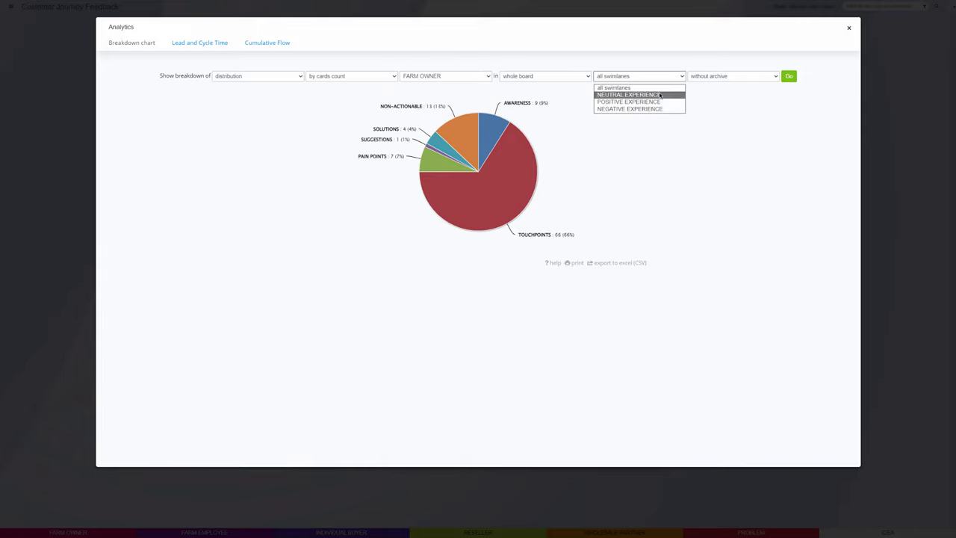
{"action": "left_click", "coordinate": [788, 76]}
{"action": "left_click", "coordinate": [635, 76]}
{"action": "left_click", "coordinate": [628, 95]}
{"action": "left_click", "coordinate": [788, 76]}
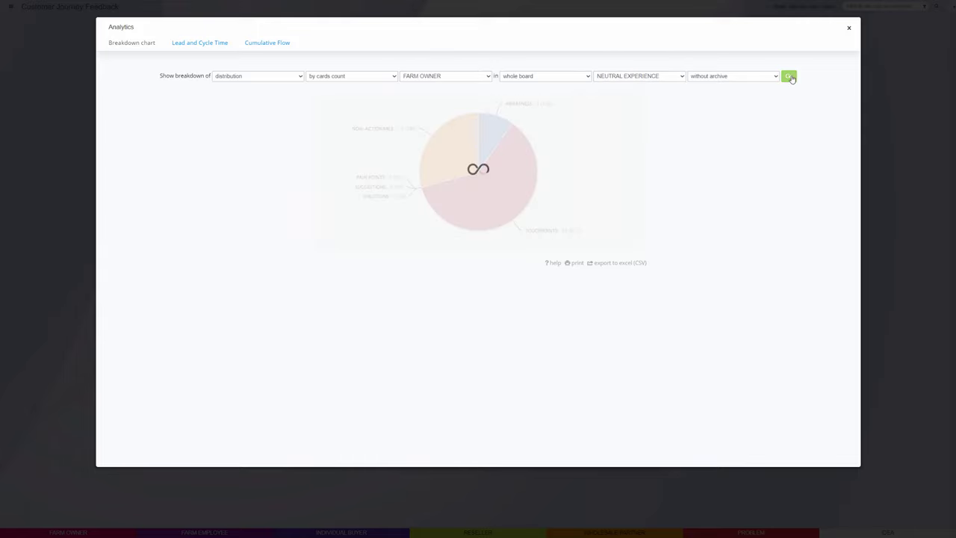
{"action": "key", "text": "Escape"}
{"action": "left_click", "coordinate": [364, 38]}
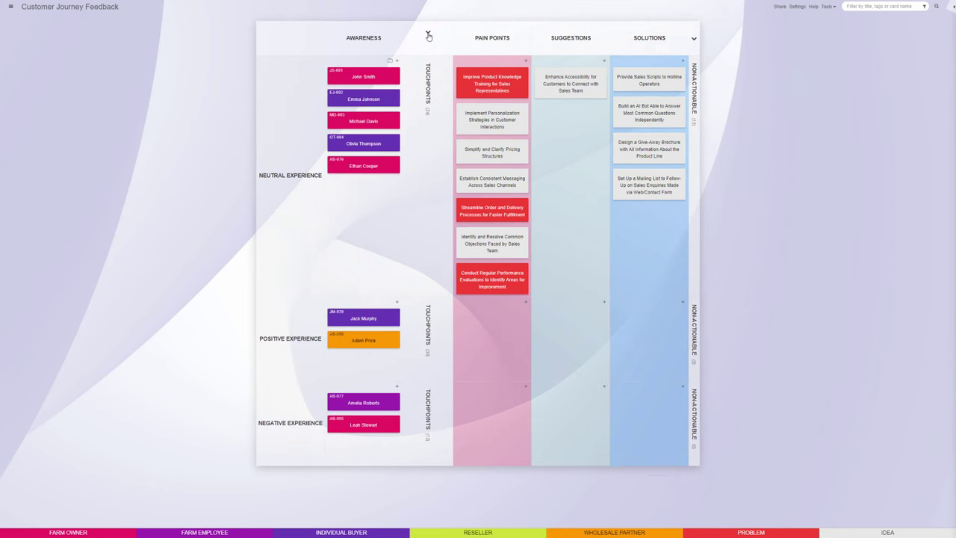
{"action": "left_click", "coordinate": [429, 35]}
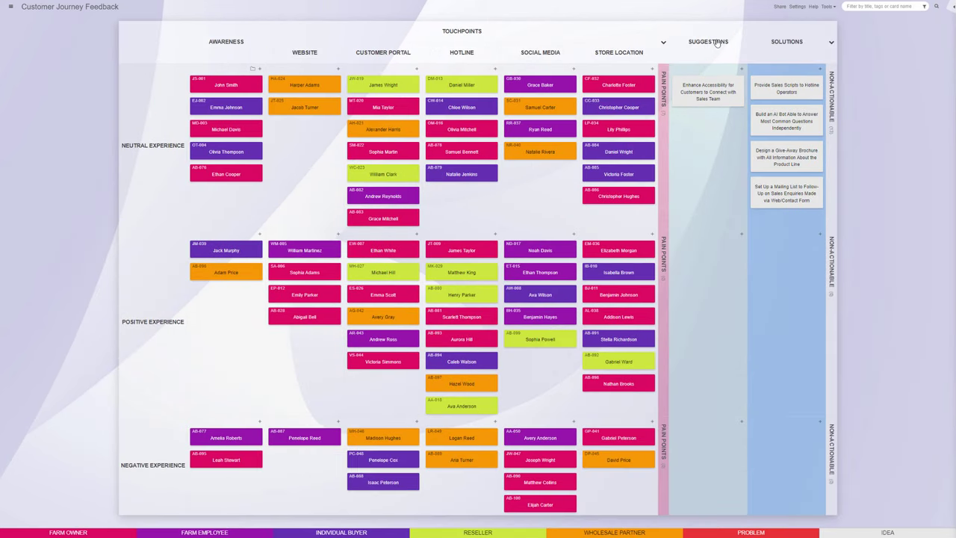
{"action": "left_click", "coordinate": [60, 531]}
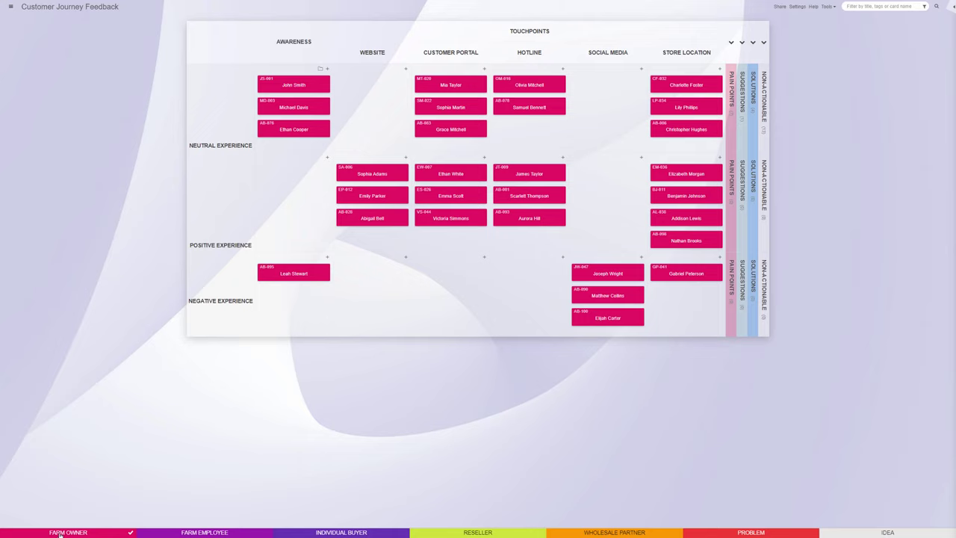
{"action": "left_click", "coordinate": [192, 532]}
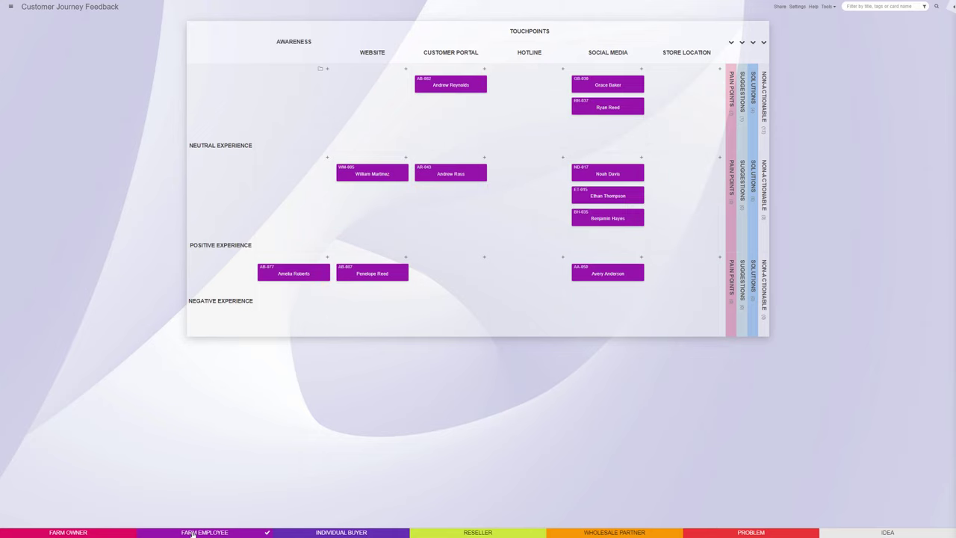
{"action": "left_click", "coordinate": [355, 533]}
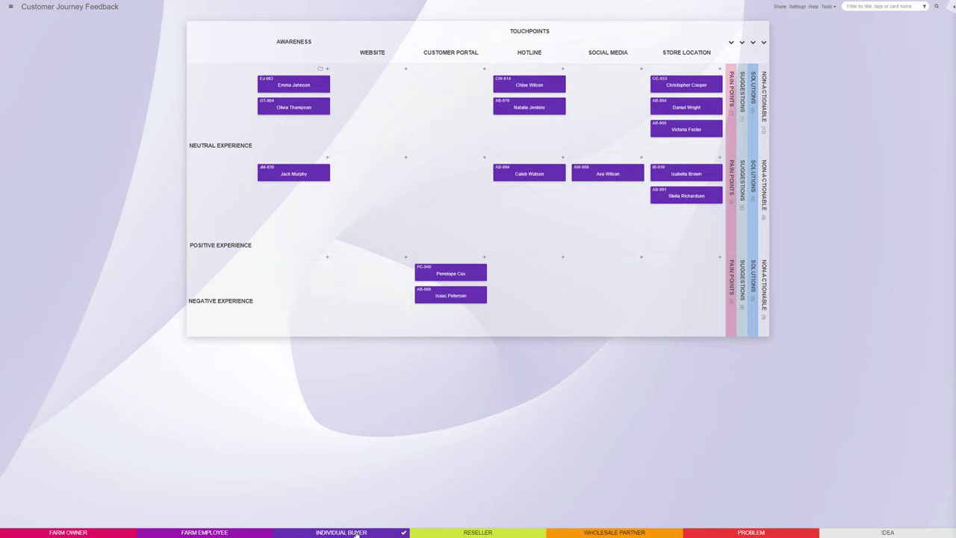
{"action": "left_click", "coordinate": [492, 533]}
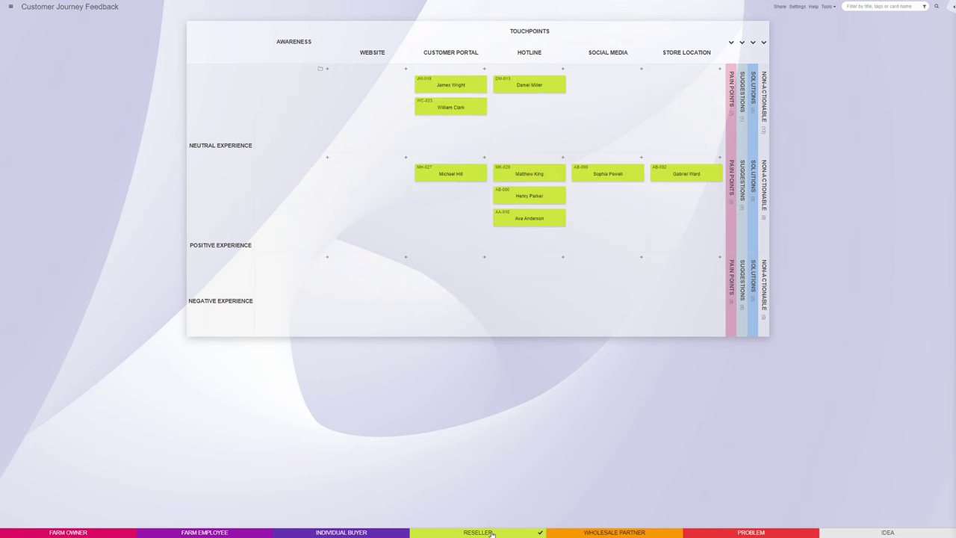
{"action": "left_click", "coordinate": [636, 533]}
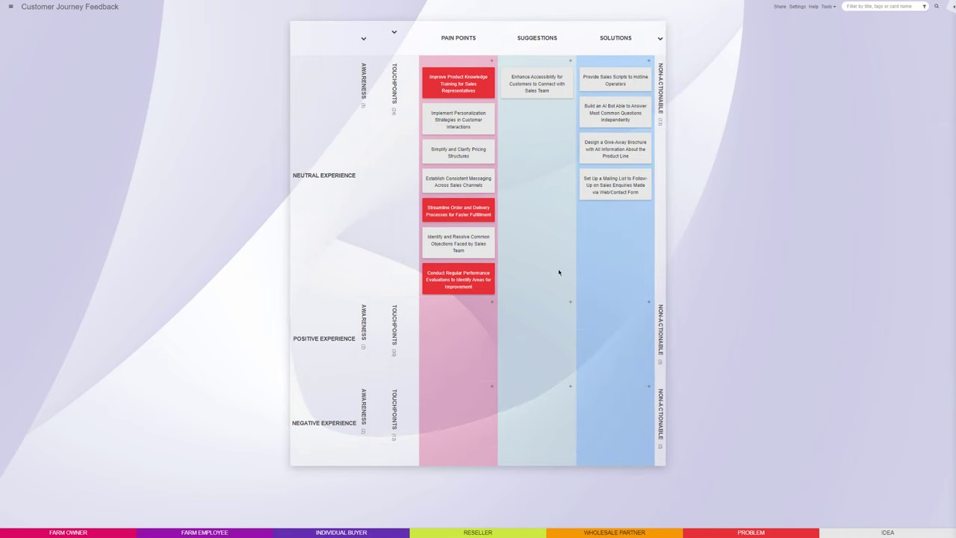
Collapse the Positive and Negative Experience rows and scroll down through the Power-Ups list.
{"action": "left_click", "coordinate": [347, 347]}
{"action": "left_click", "coordinate": [346, 347]}
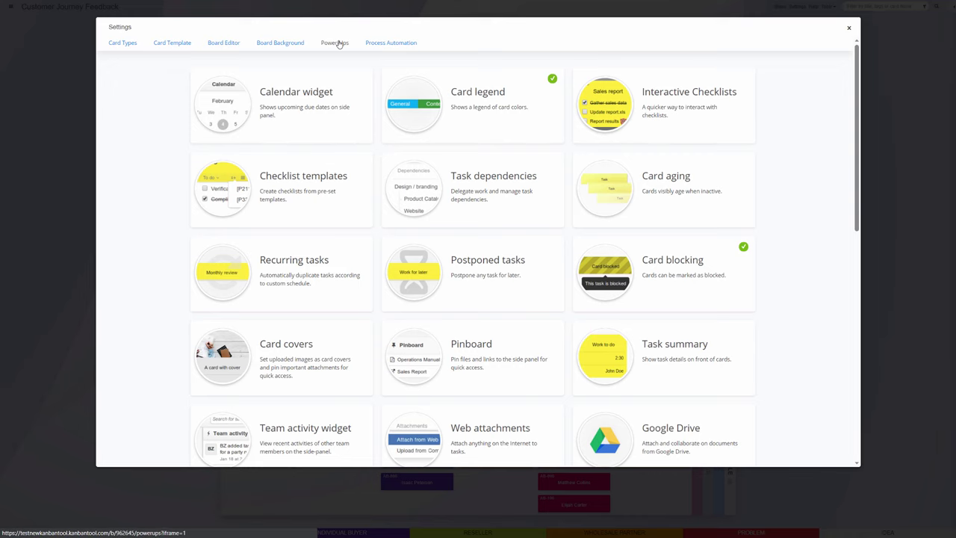
{"action": "scroll", "coordinate": [339, 169], "scroll_direction": "down", "scroll_amount": 5}
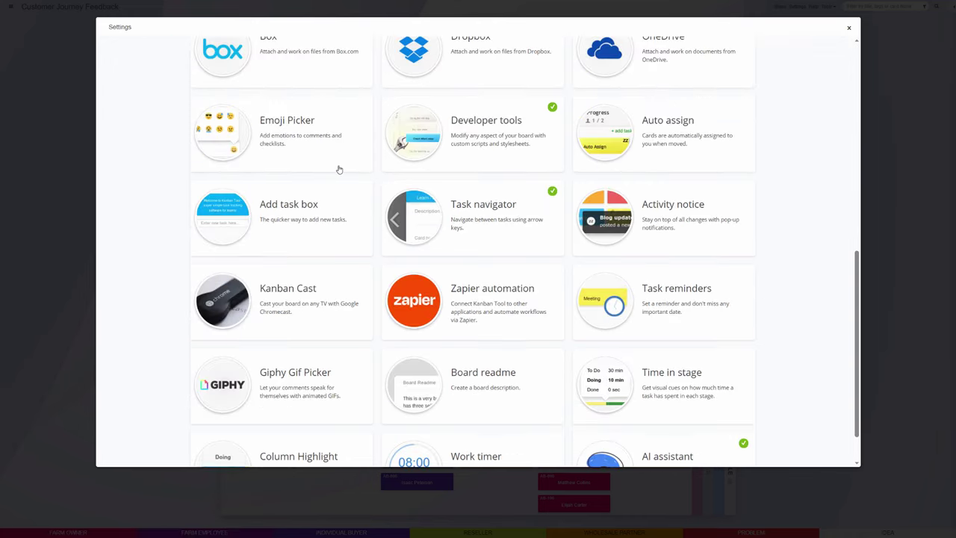
{"action": "scroll", "coordinate": [338, 169], "scroll_direction": "down", "scroll_amount": 1}
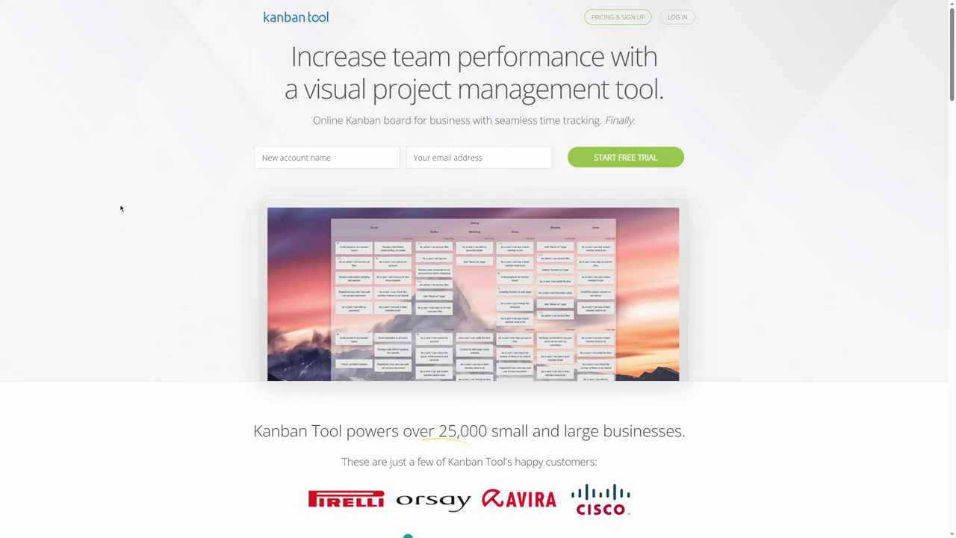
Scroll the homepage down to the real-time collaboration and visual management feature sections.
{"action": "scroll", "coordinate": [121, 208], "scroll_direction": "down", "scroll_amount": 10}
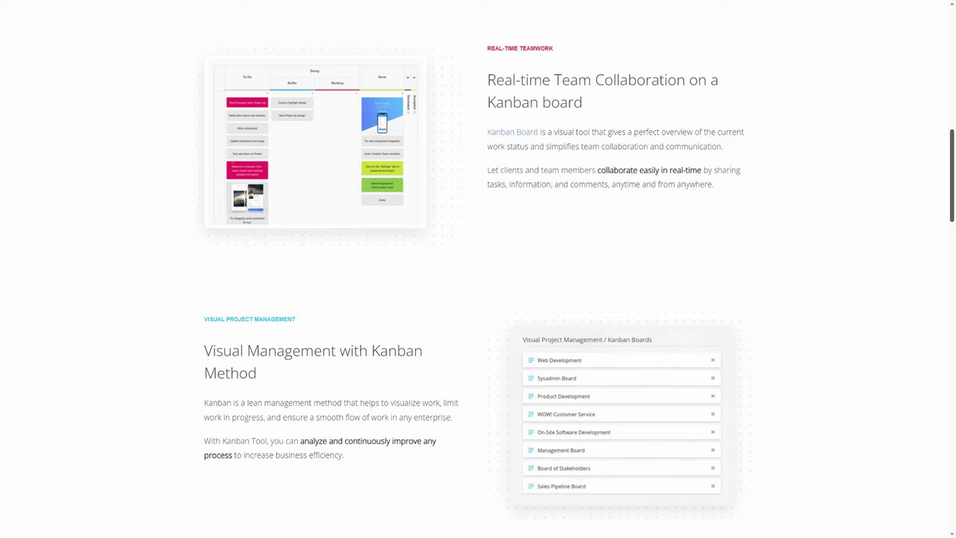
{"action": "scroll", "coordinate": [477, 269], "scroll_direction": "down", "scroll_amount": 7}
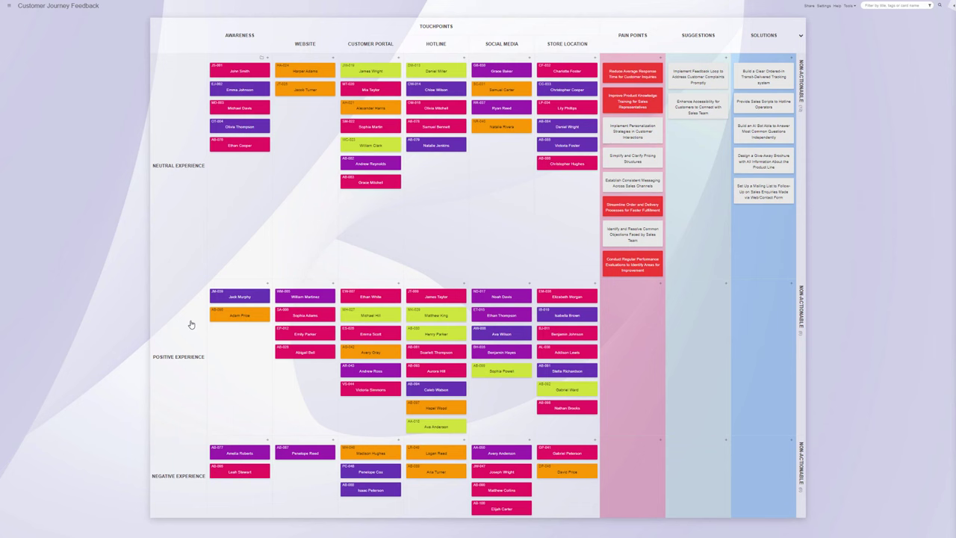
Collapse Pain Points, Suggestions and Solutions columns, folding and restoring the Positive and Negative lanes.
{"action": "left_click", "coordinate": [177, 363]}
{"action": "left_click", "coordinate": [178, 351]}
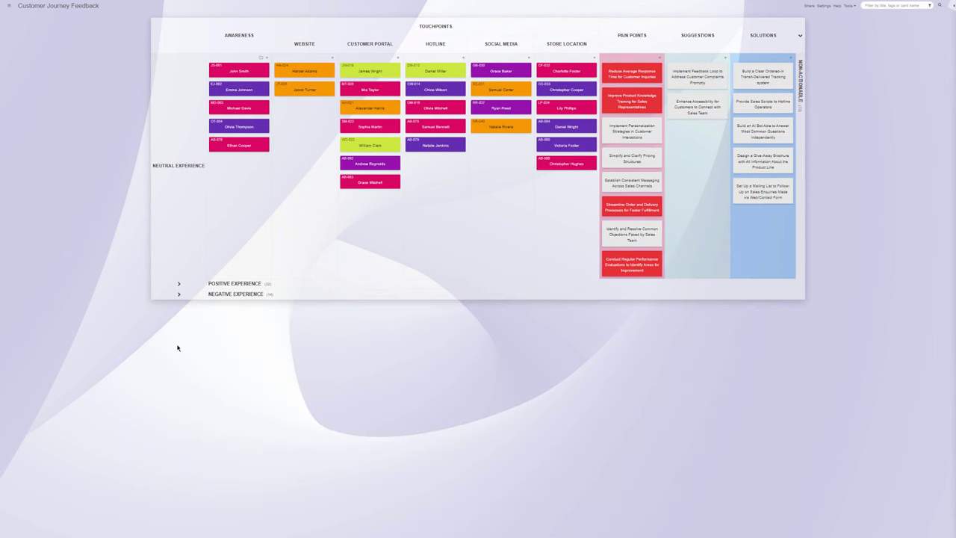
{"action": "left_click", "coordinate": [657, 38]}
{"action": "left_click", "coordinate": [679, 37]}
{"action": "left_click", "coordinate": [706, 37]}
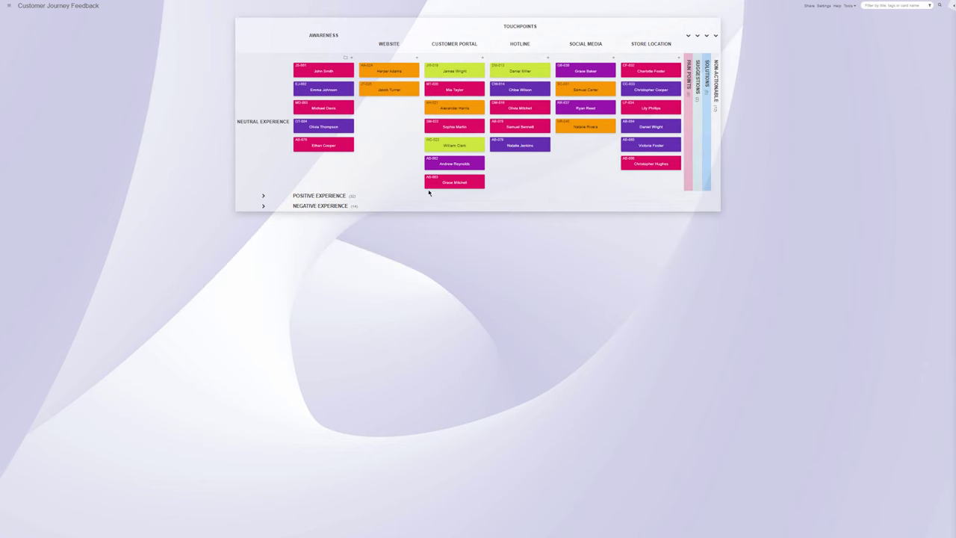
{"action": "left_click", "coordinate": [354, 197]}
{"action": "left_click", "coordinate": [352, 352]}
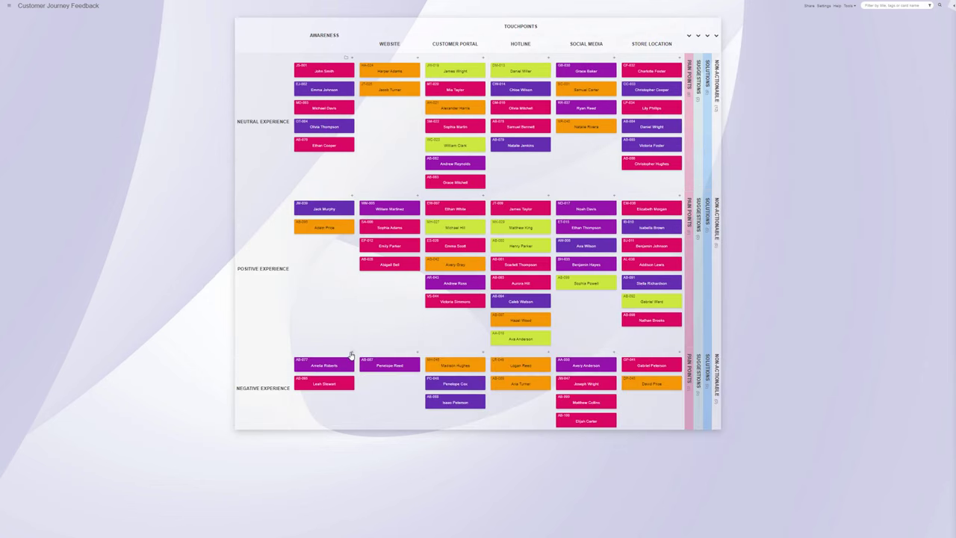